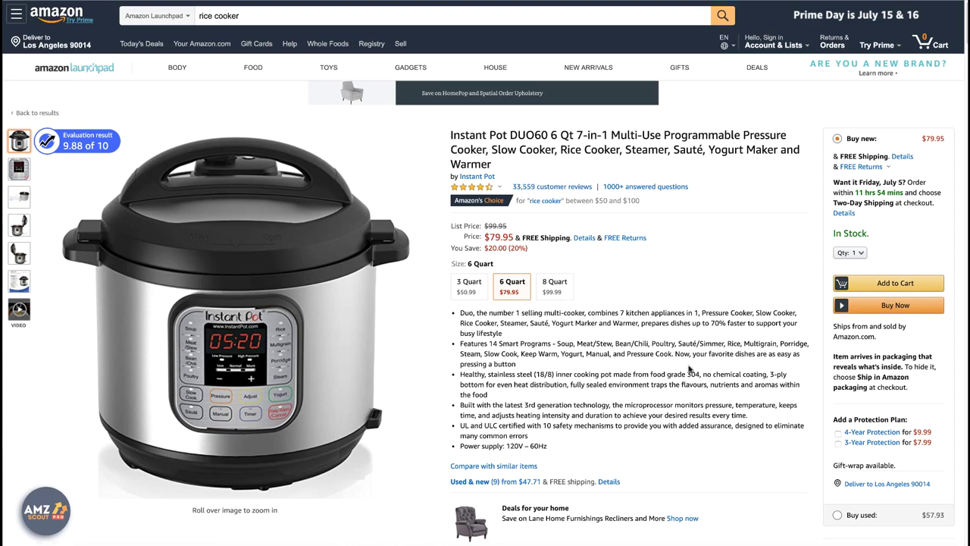
Clear the minimum word count filter for the reverse ASIN lookup of B00FLYWNYQ.
scroll(582, 365, down, 5)
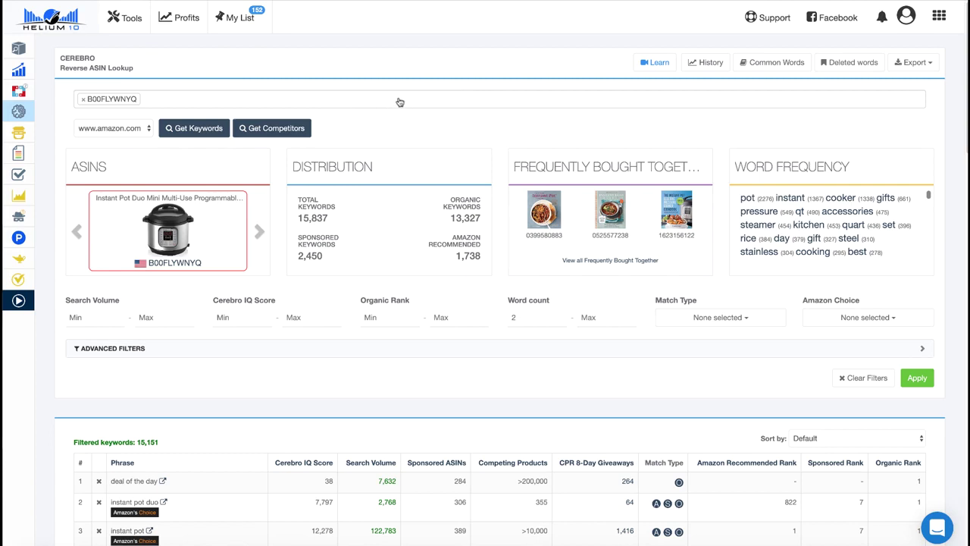
scroll(325, 210, down, 1)
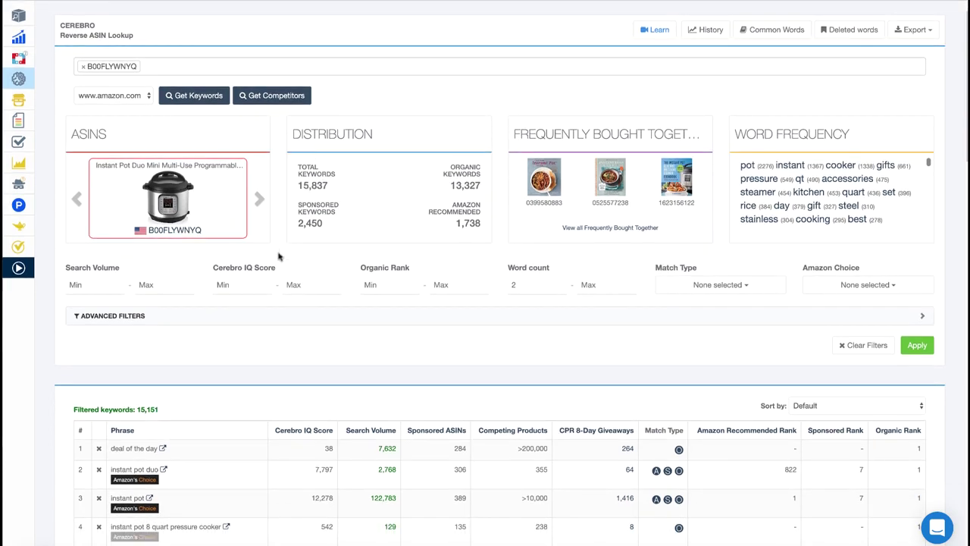
scroll(292, 277, down, 1)
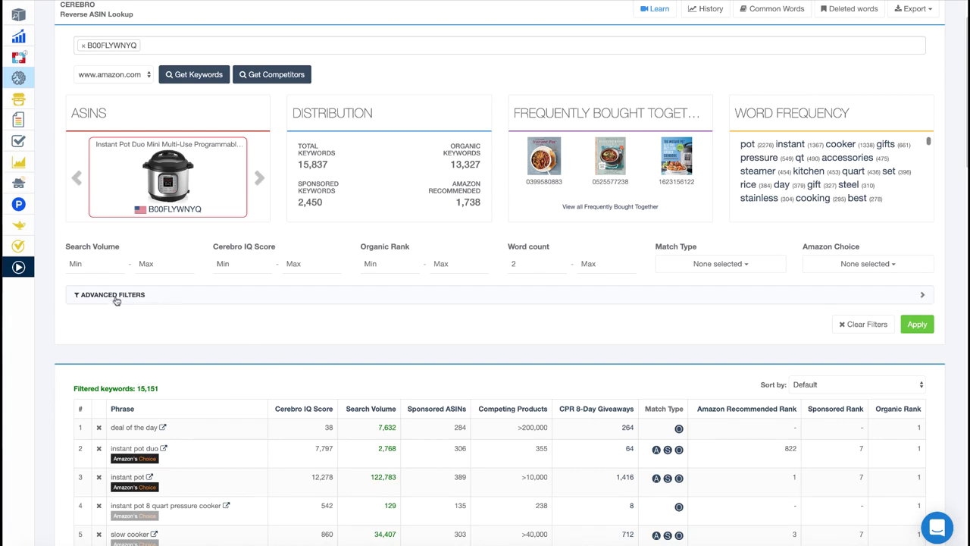
click(524, 261)
key(BackSpace)
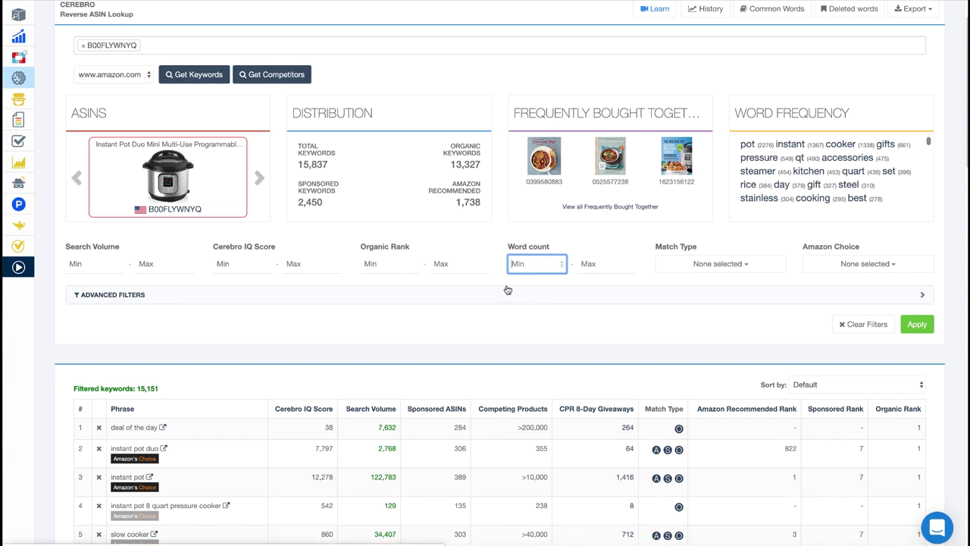
Filter the keywords to an organic rank between 1 and 10 and apply the filter.
key(shift+Tab)
key(shift+Tab)
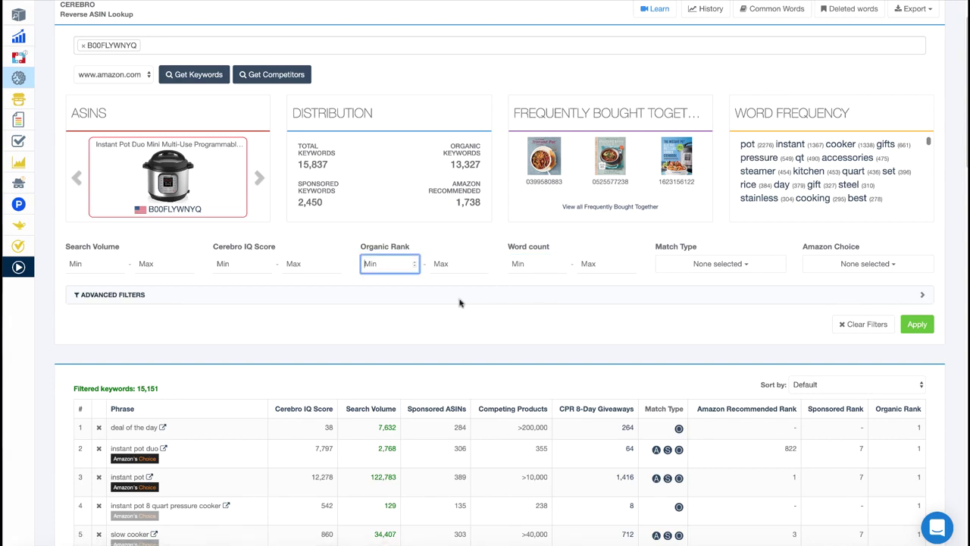
text(1)
click(427, 263)
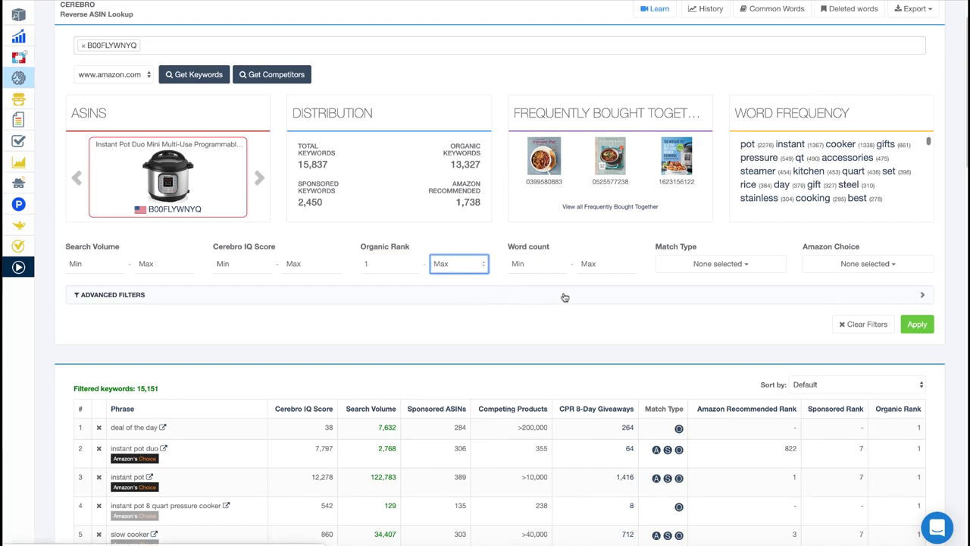
text(15)
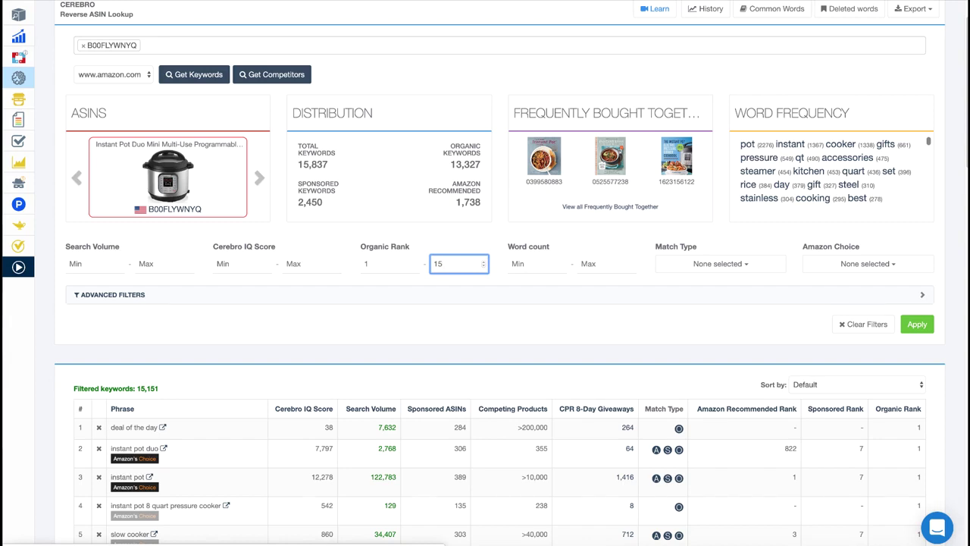
key(BackSpace)
key(BackSpace)
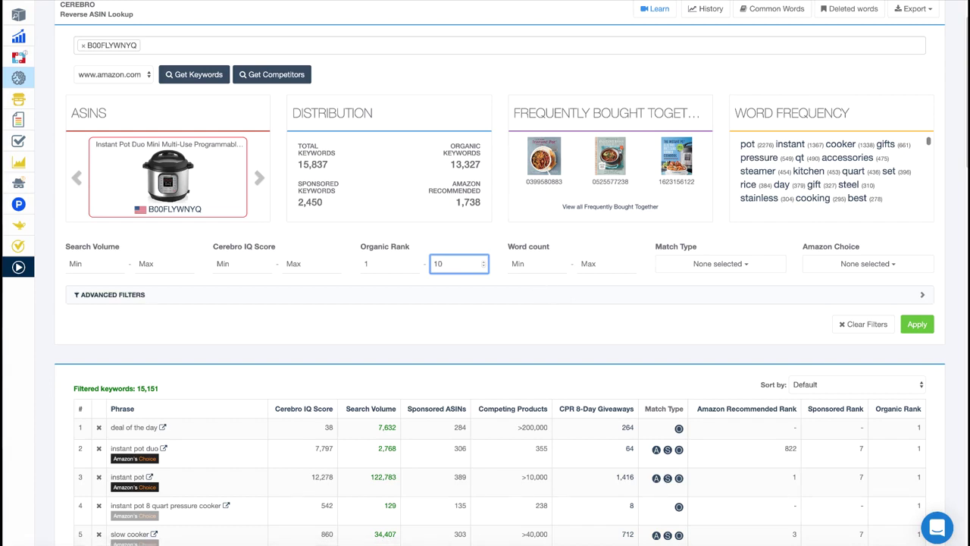
click(914, 325)
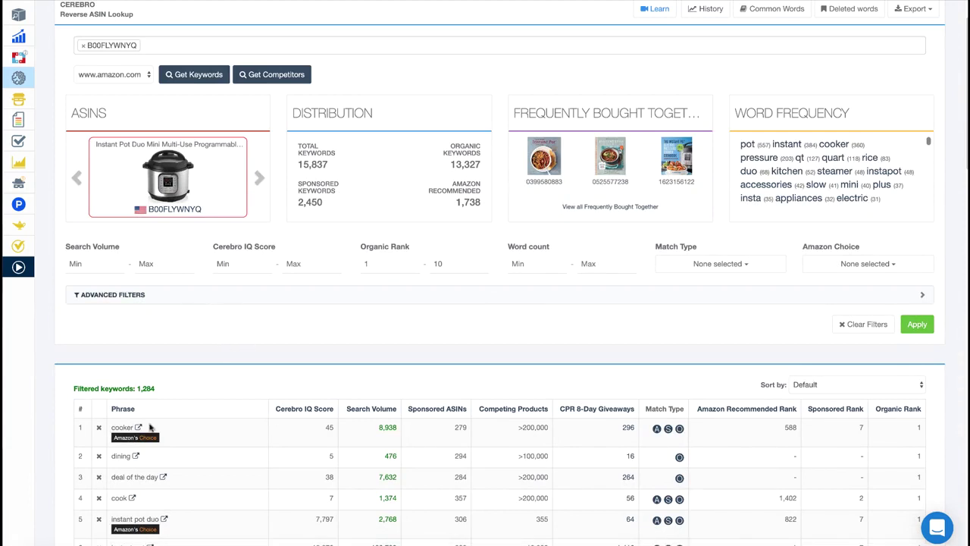
Sort the filtered keywords by search volume from high to low.
double_click(139, 388)
click(179, 395)
double_click(457, 260)
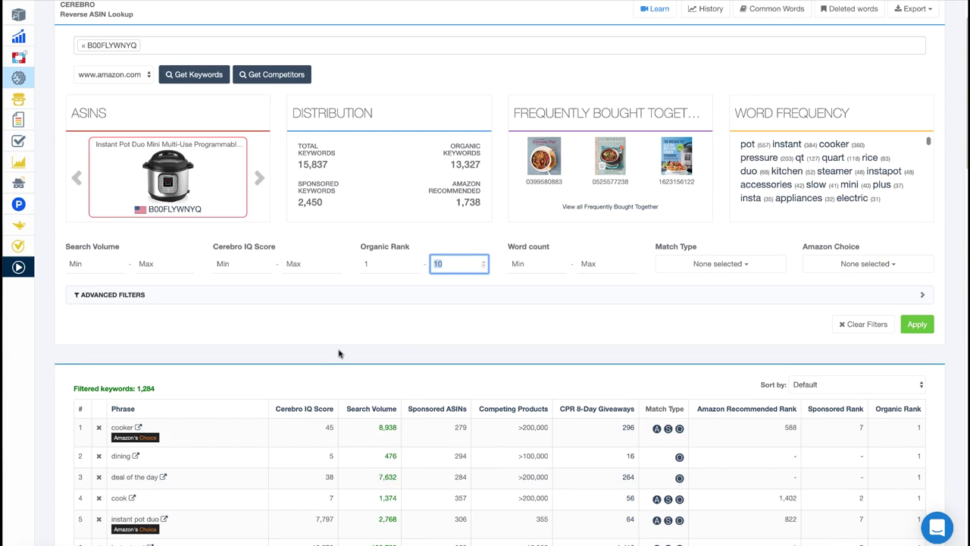
scroll(409, 398, down, 3)
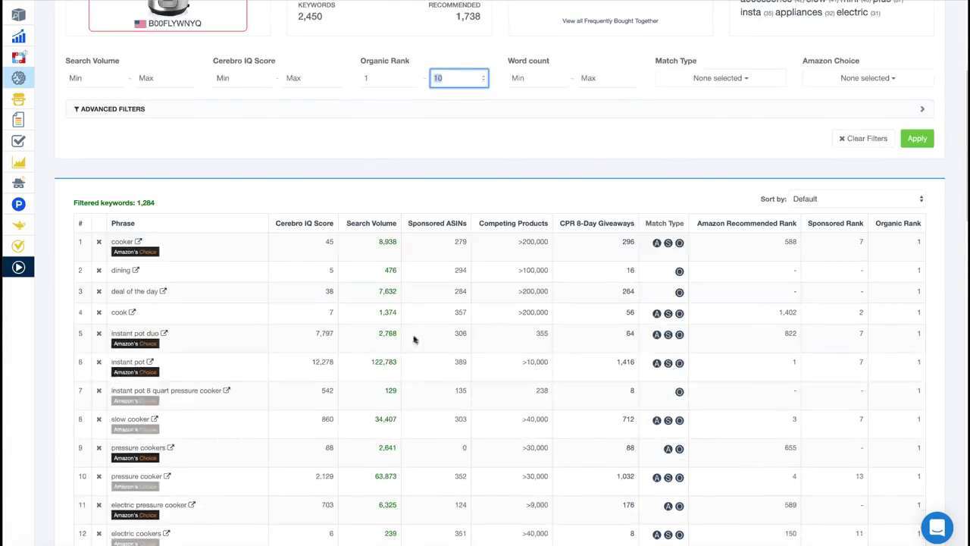
click(359, 225)
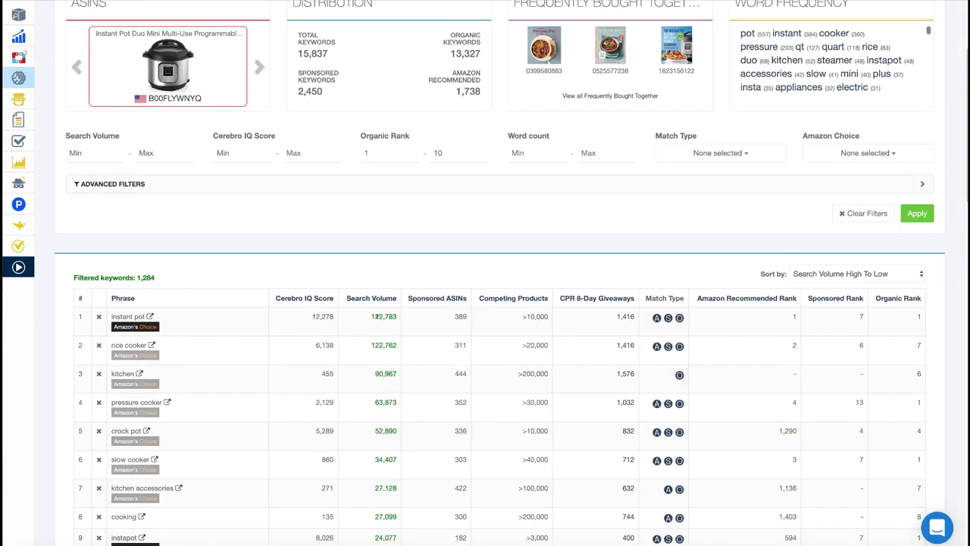
Examine the search volume and organic rank of the keyword "instant pot".
drag(382, 316, 371, 317)
click(375, 319)
drag(371, 316, 397, 317)
click(916, 319)
scroll(526, 241, up, 2)
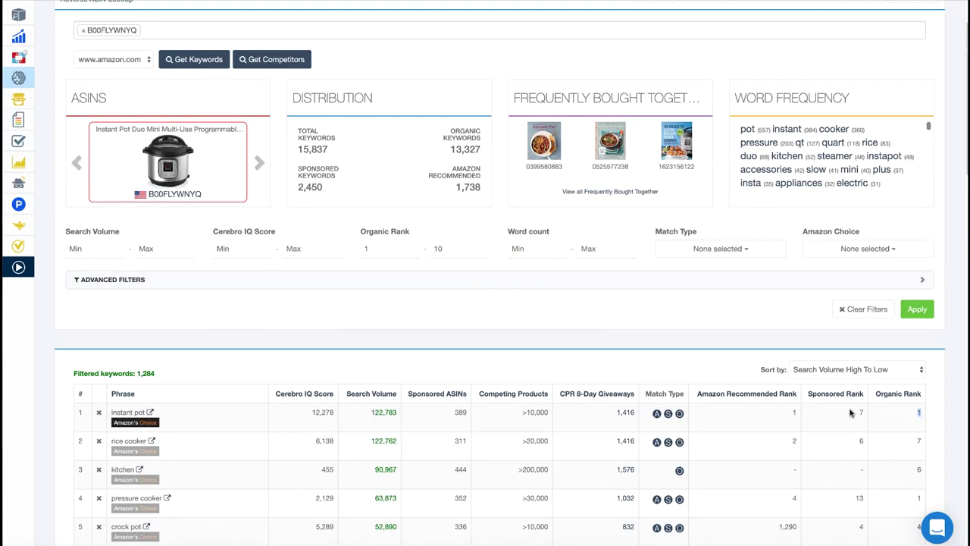
click(915, 415)
scroll(412, 318, down, 1)
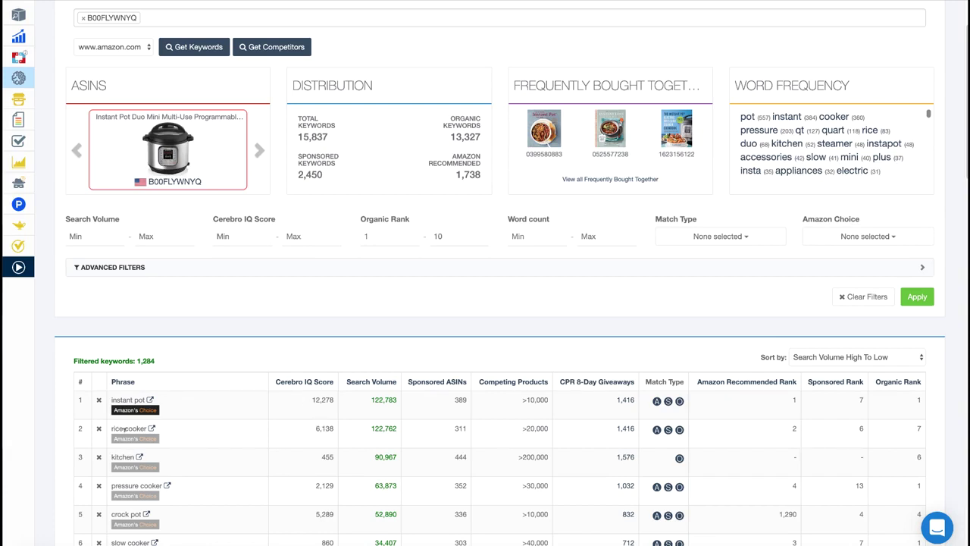
Review the search volumes of the sorted keywords down to the last row of the first results page.
scroll(279, 456, down, 1)
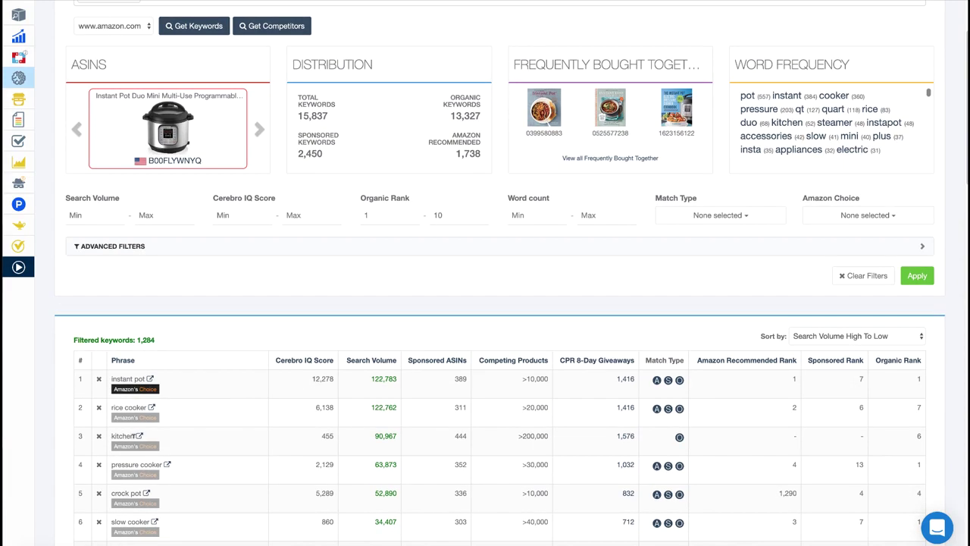
scroll(333, 461, down, 3)
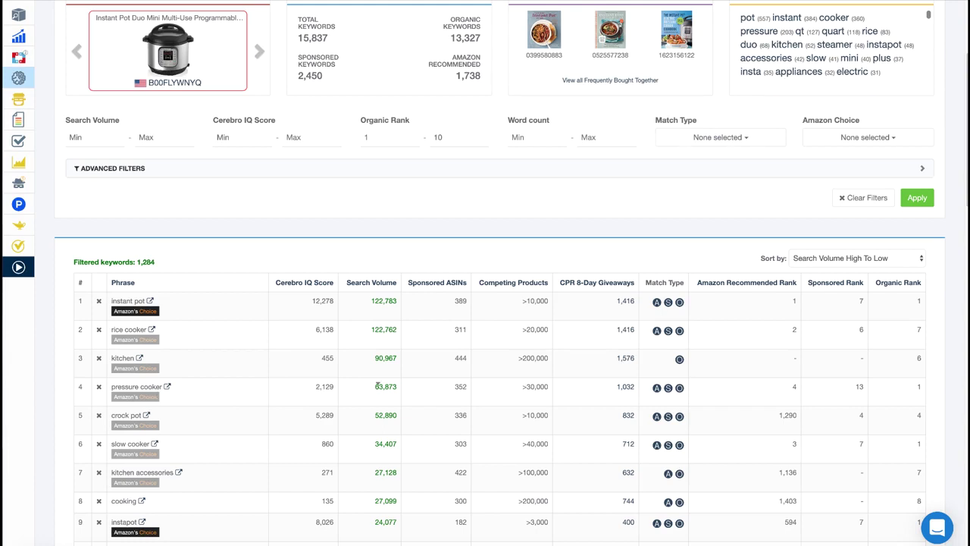
drag(378, 386, 388, 415)
scroll(357, 445, down, 4)
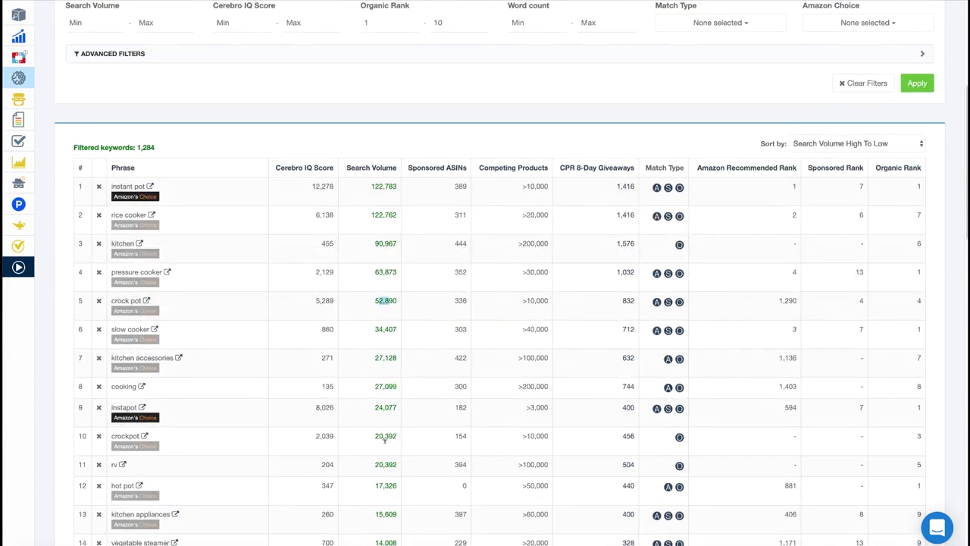
scroll(384, 447, down, 1)
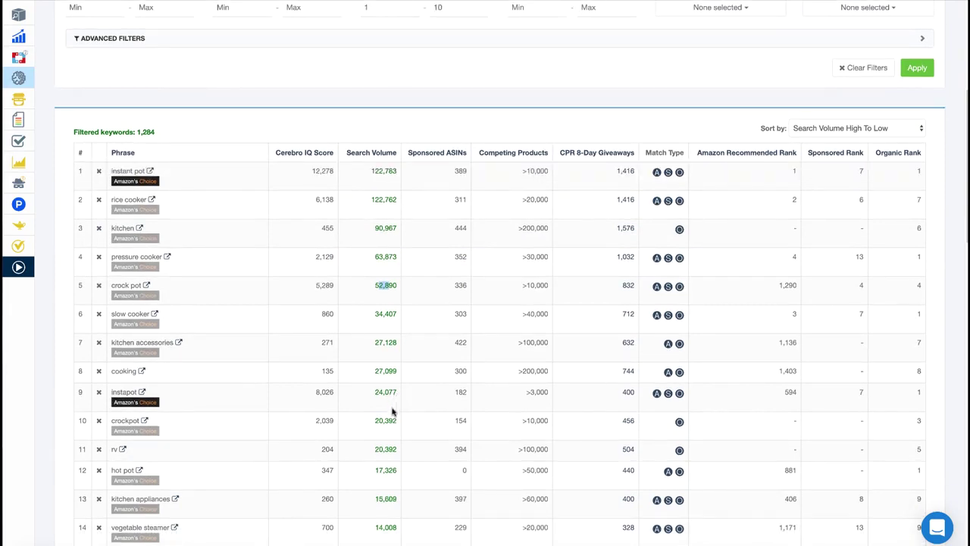
scroll(392, 410, down, 2)
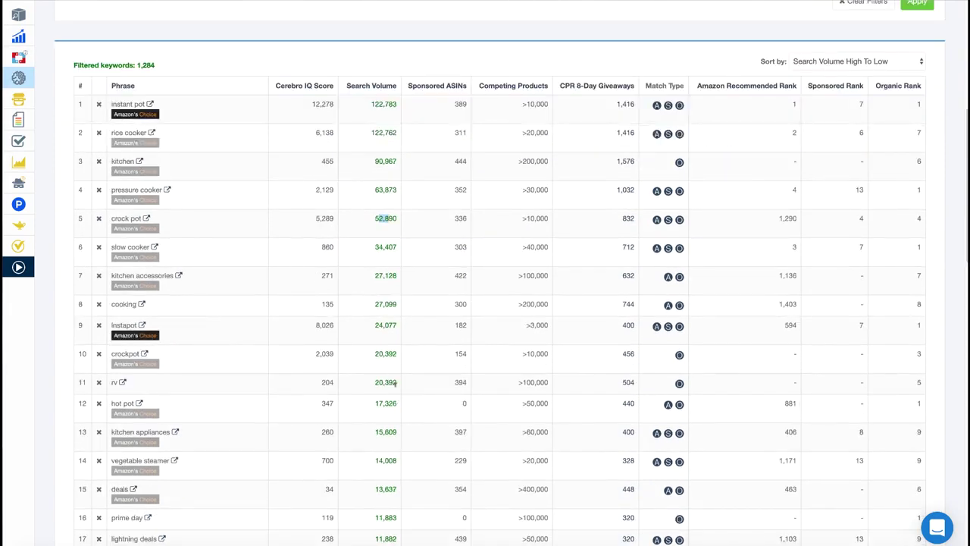
drag(376, 245, 382, 247)
scroll(409, 371, down, 2)
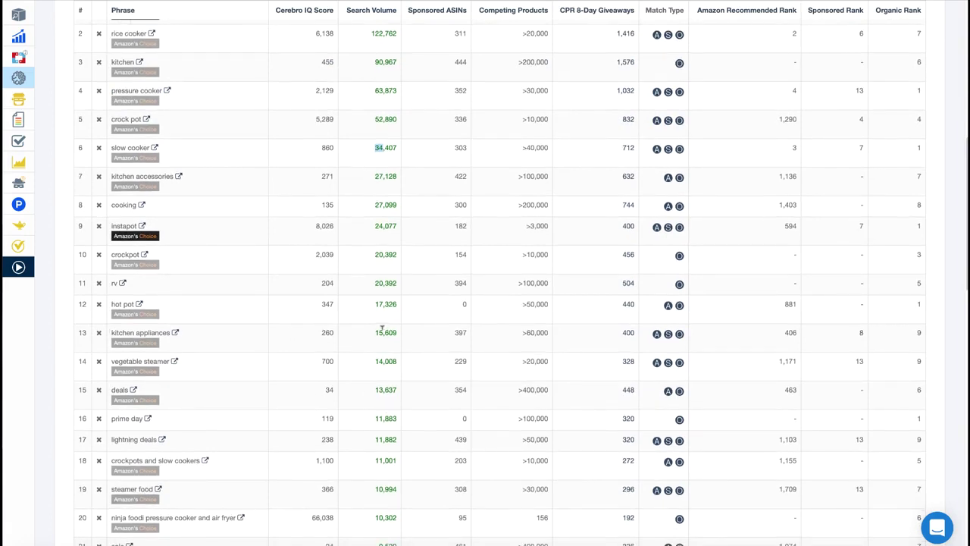
drag(375, 333, 390, 333)
scroll(382, 261, down, 9)
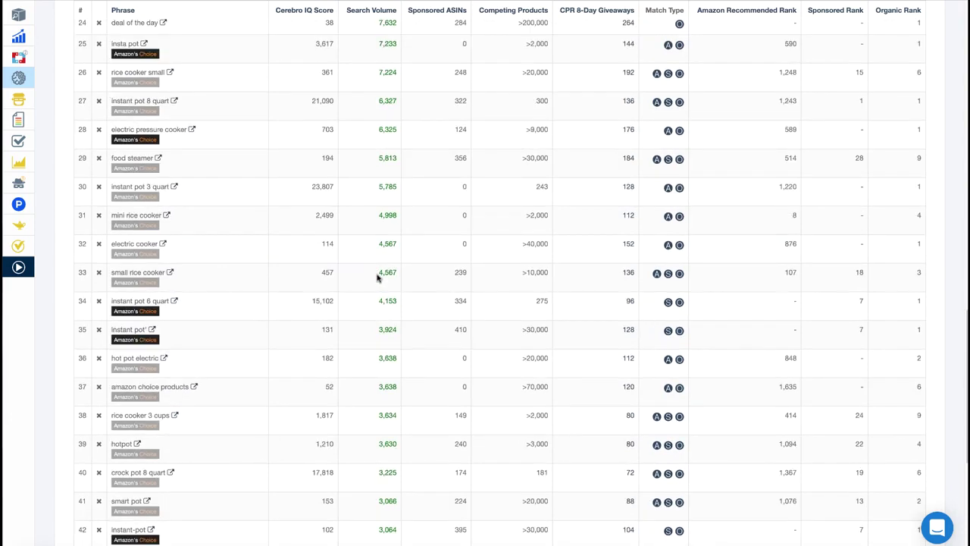
scroll(381, 287, down, 4)
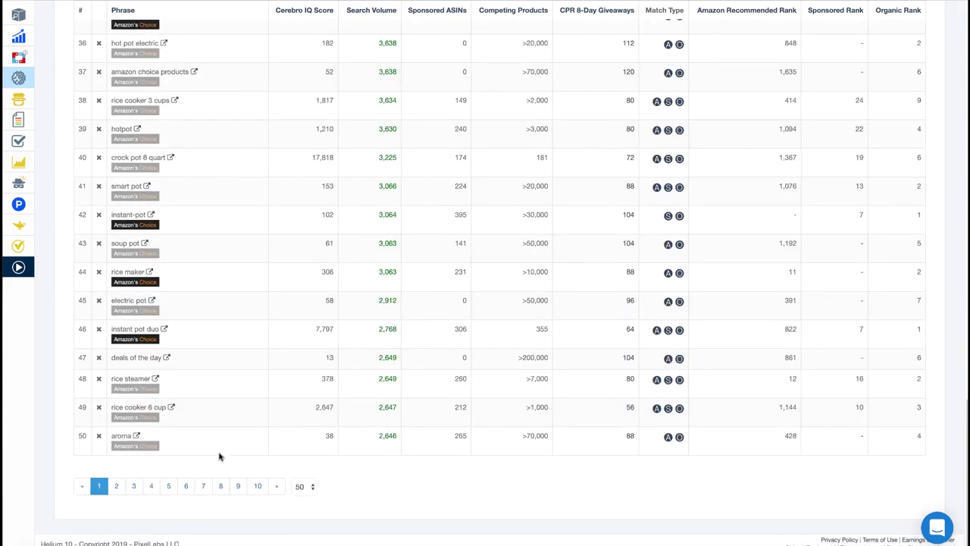
drag(378, 435, 393, 434)
Go back up through the keyword list and examine the main phrases "rice cooker" and "pressure cooker".
scroll(380, 311, up, 6)
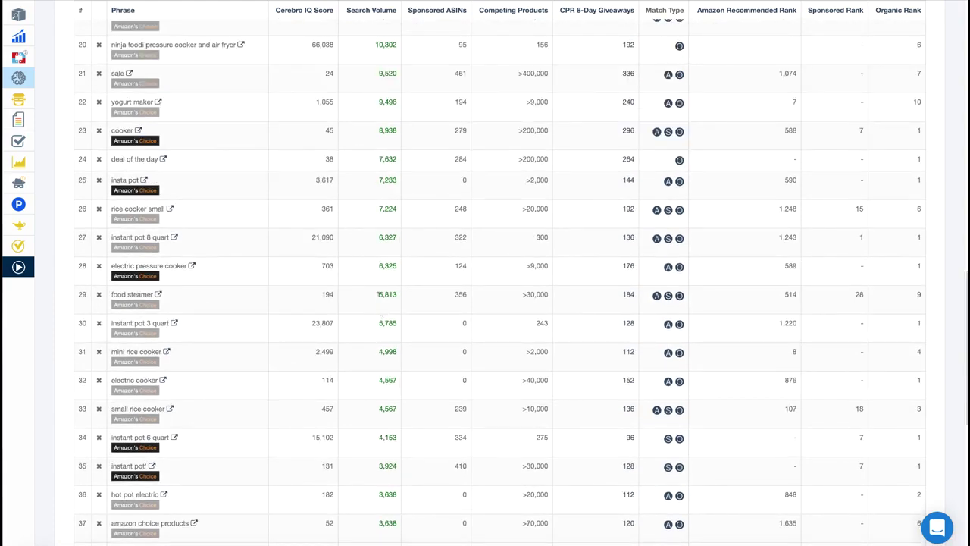
scroll(379, 309, up, 3)
scroll(296, 220, up, 2)
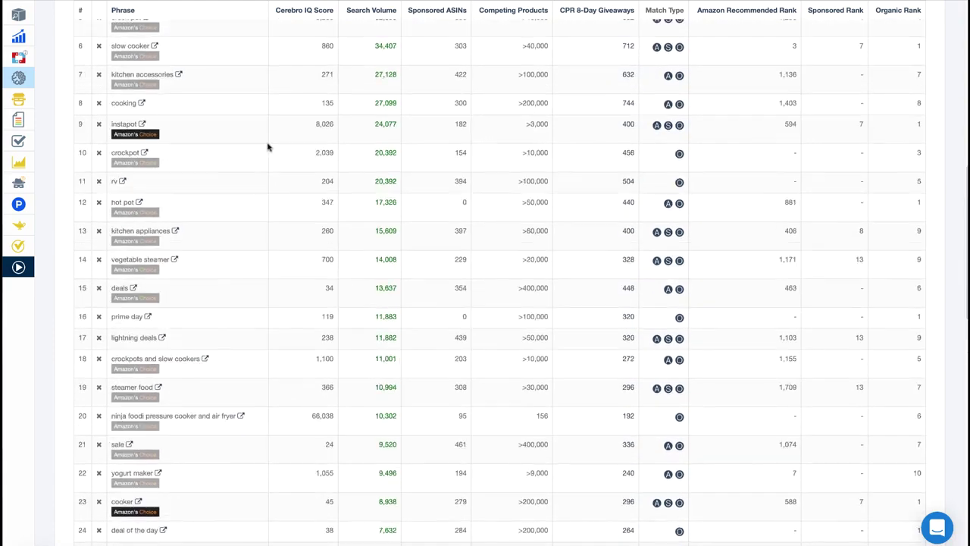
scroll(205, 114, up, 1)
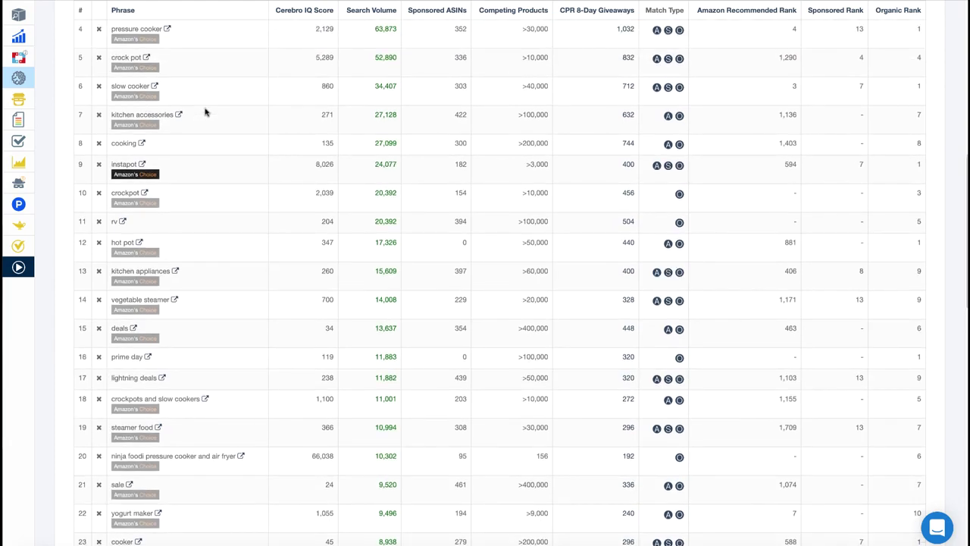
scroll(204, 112, up, 1)
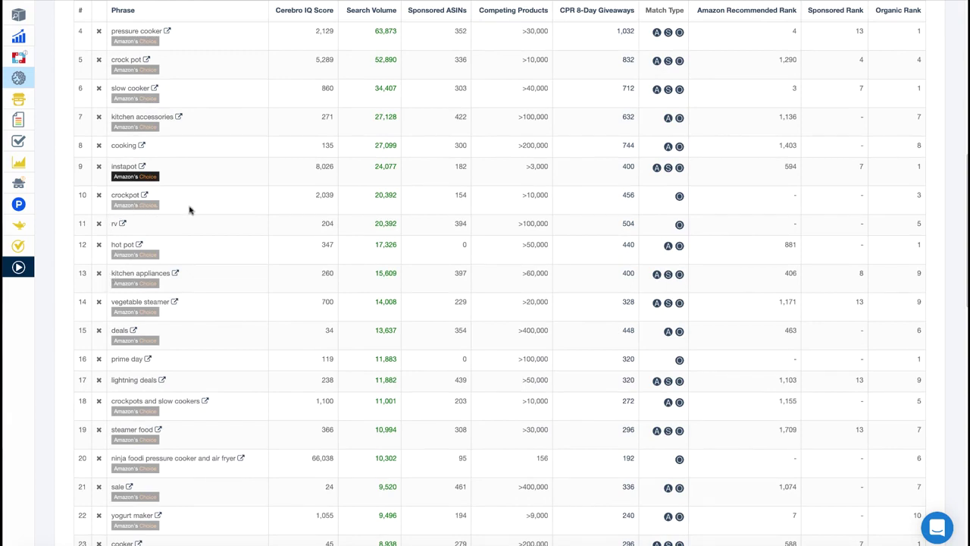
scroll(241, 191, up, 1)
scroll(250, 195, up, 1)
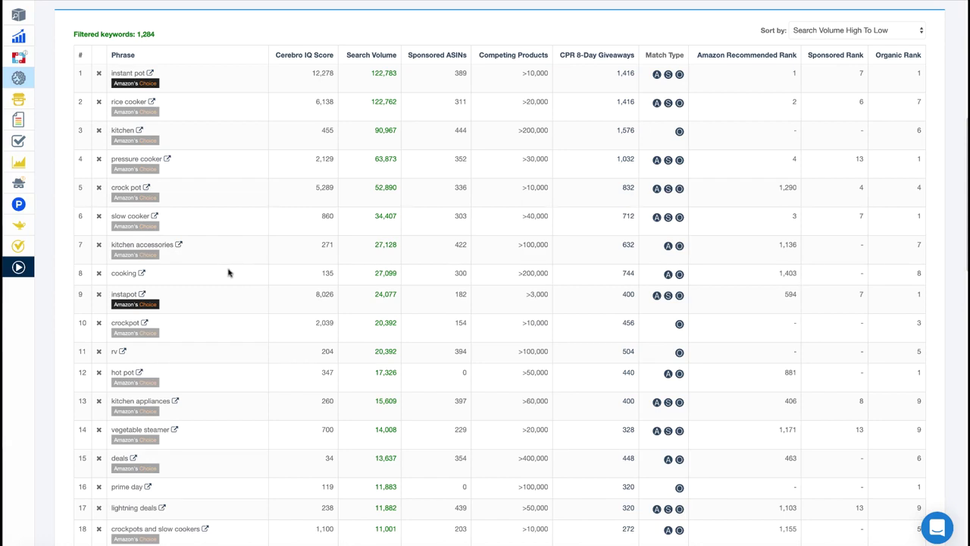
drag(110, 101, 141, 107)
drag(129, 160, 148, 159)
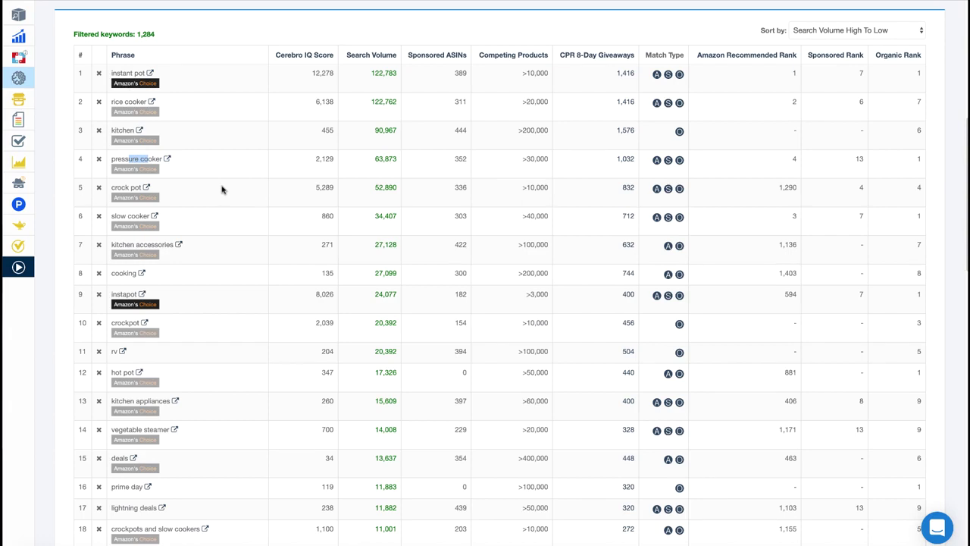